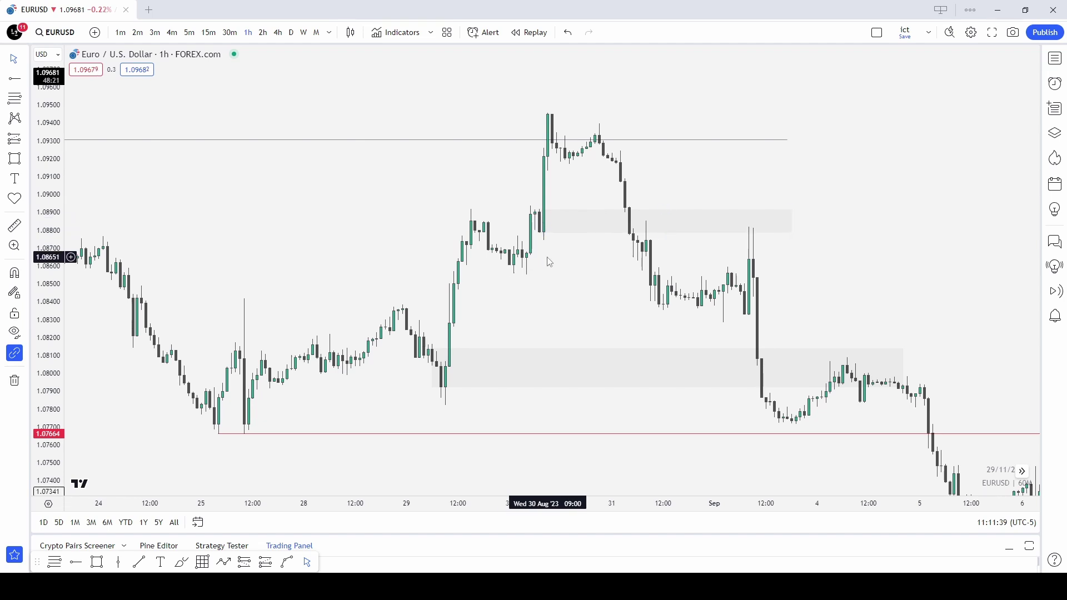
scroll(548, 261, "down", 3)
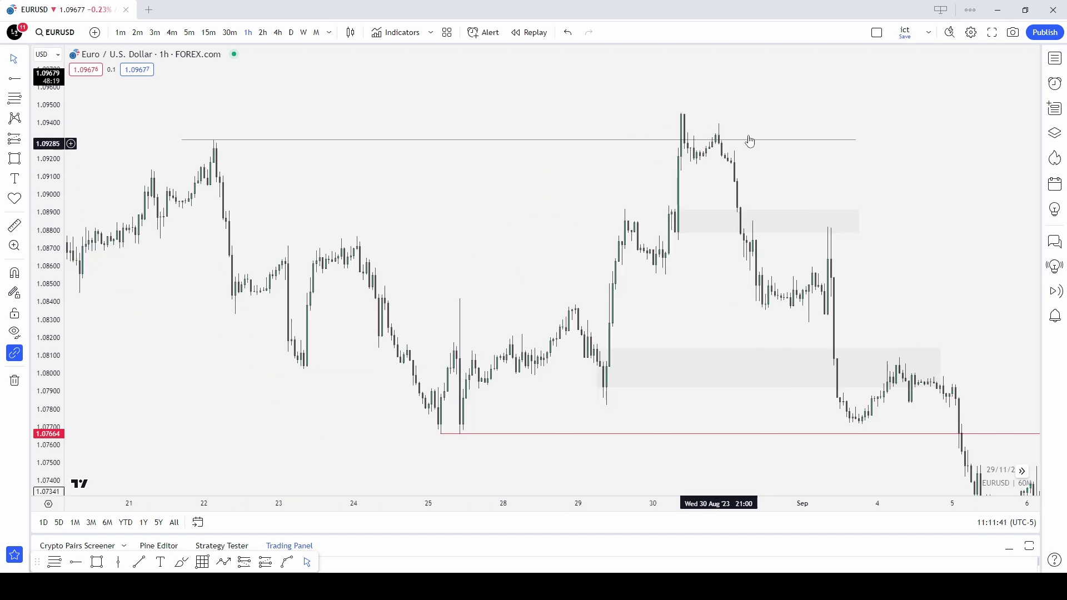
scroll(682, 126, "up", 2)
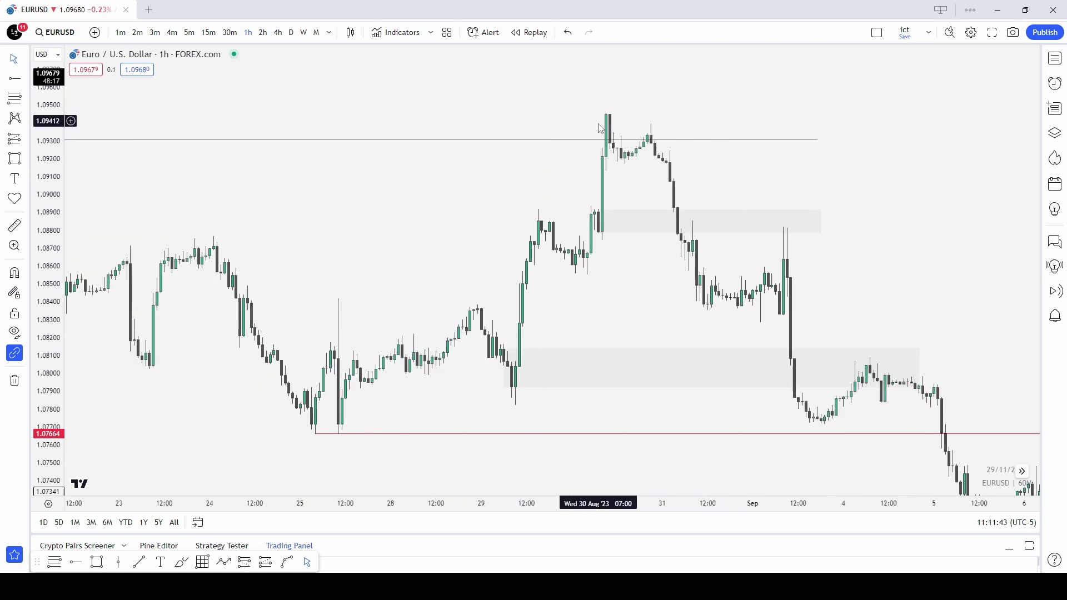
scroll(628, 142, "down", 1)
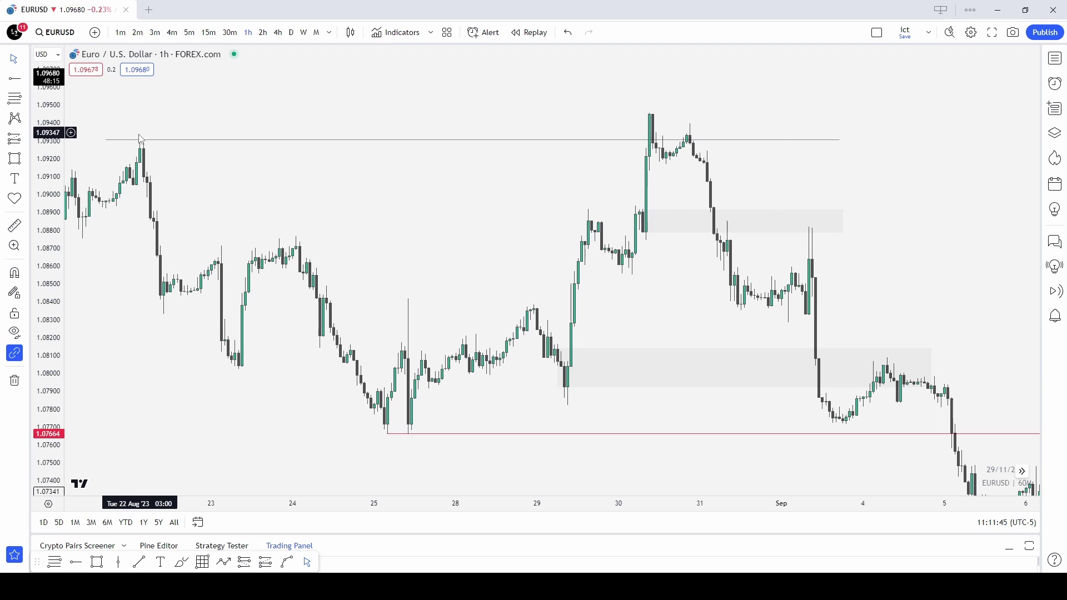
scroll(493, 169, "up", 1)
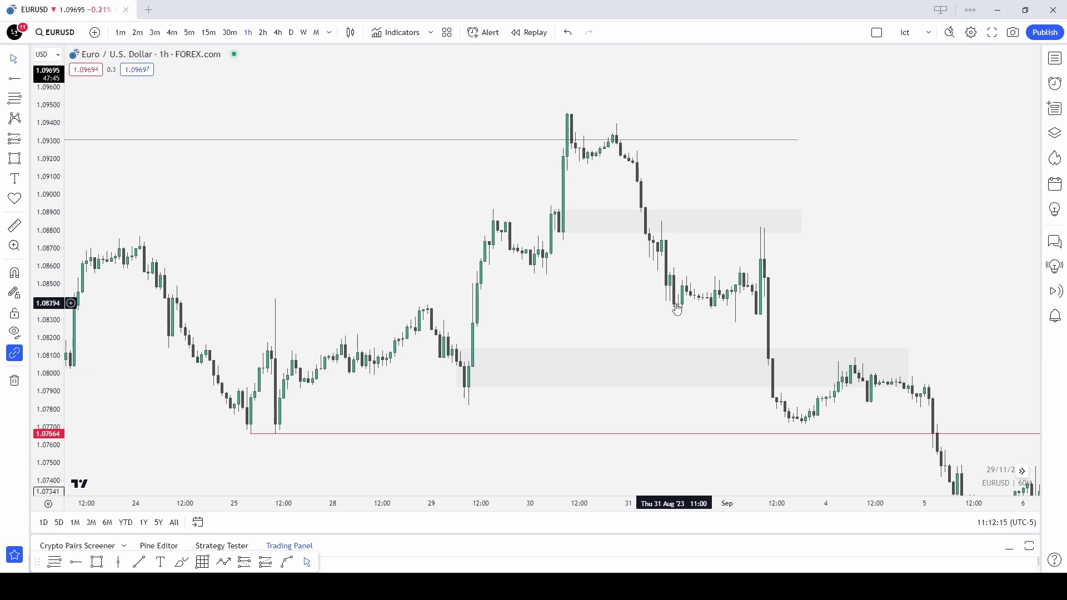
left_click(648, 228)
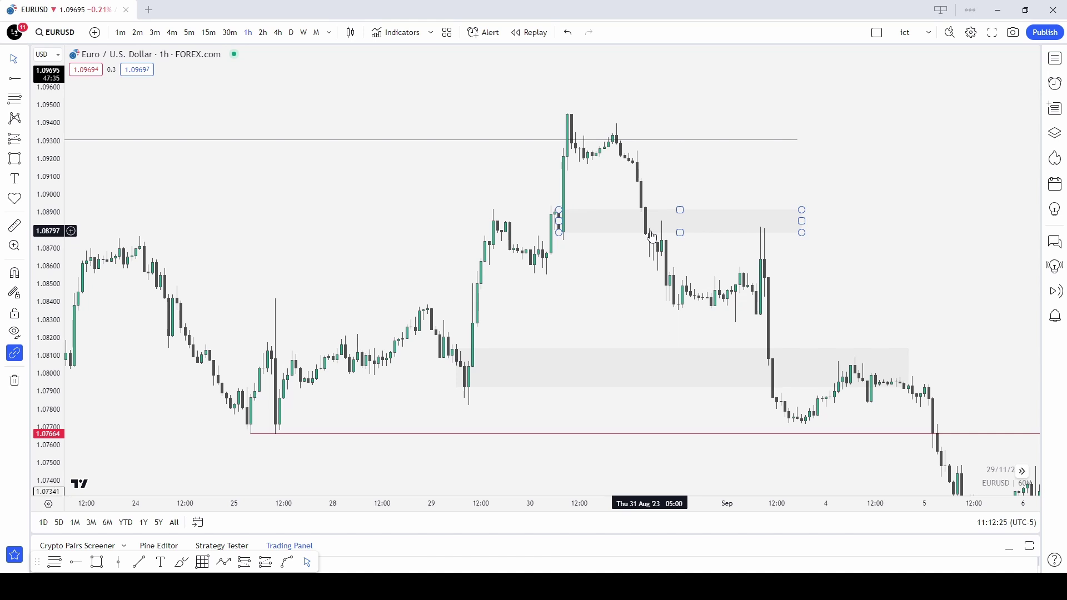
left_click(651, 236)
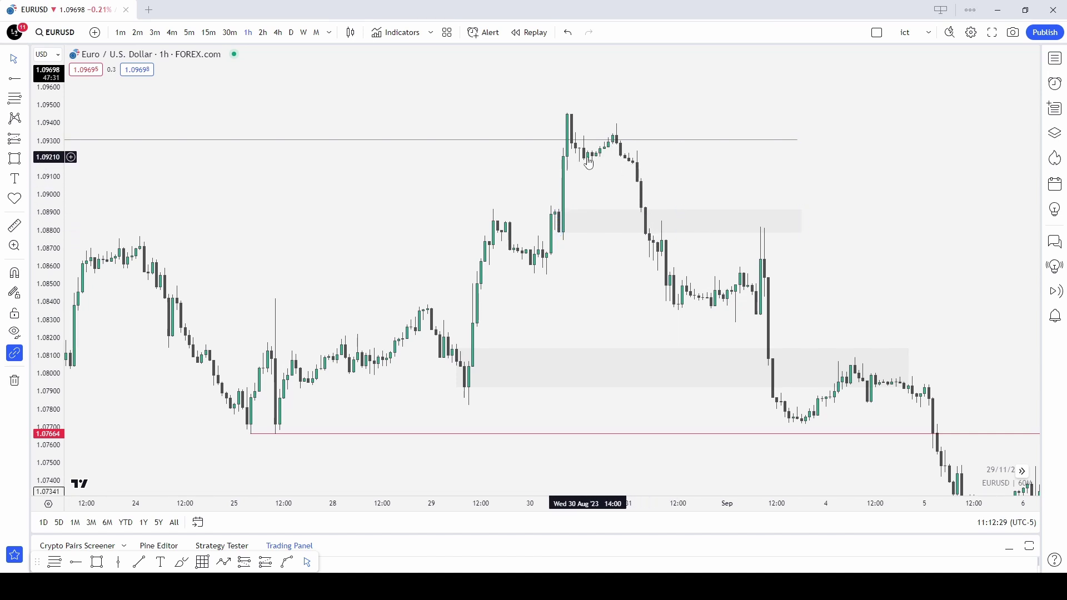
left_click(560, 222)
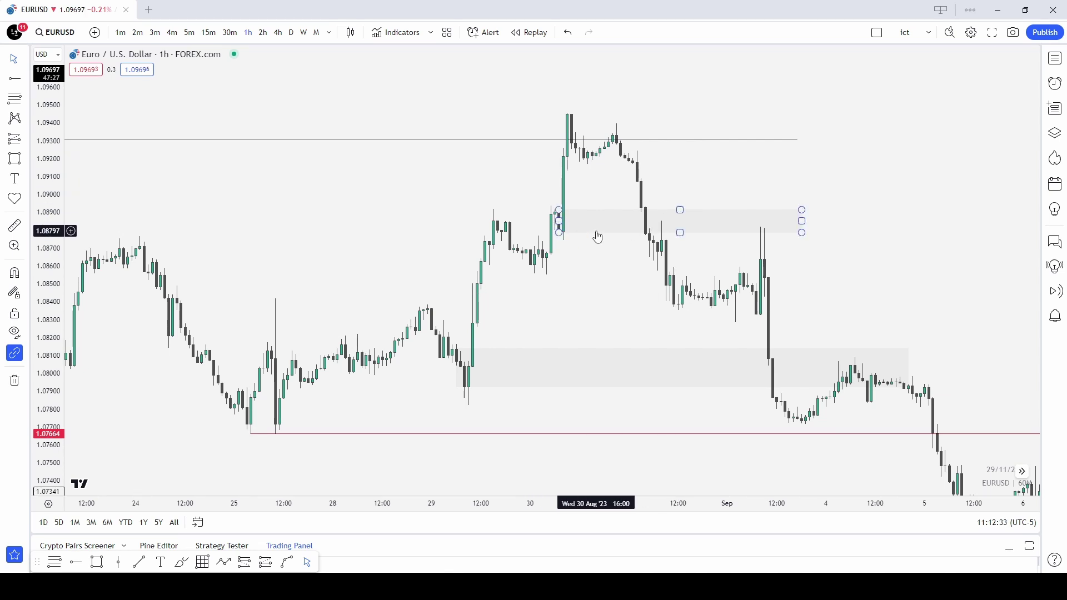
left_click(654, 250)
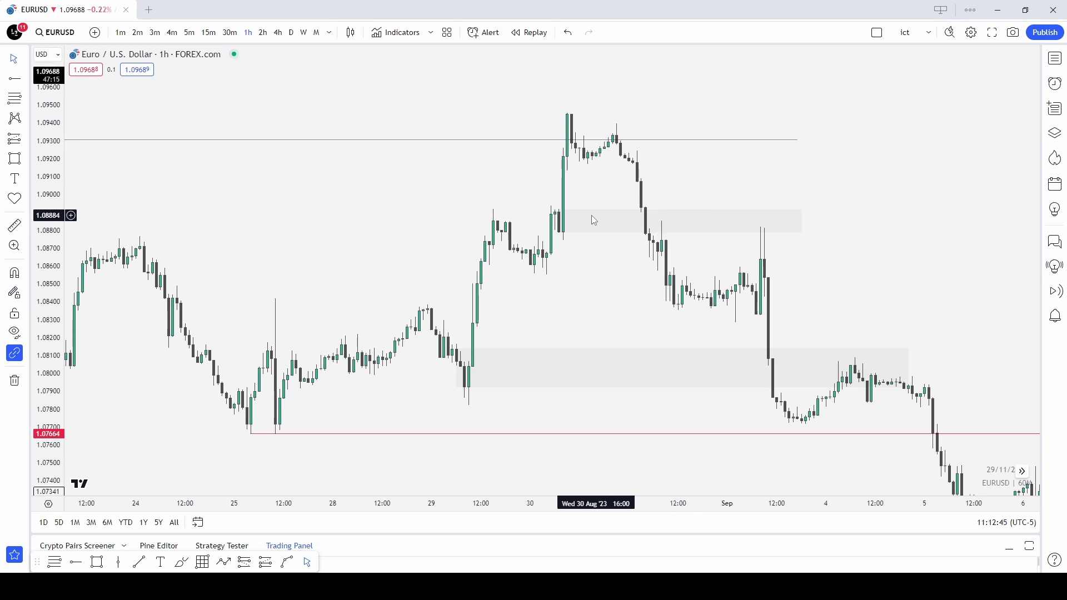
left_click(561, 221)
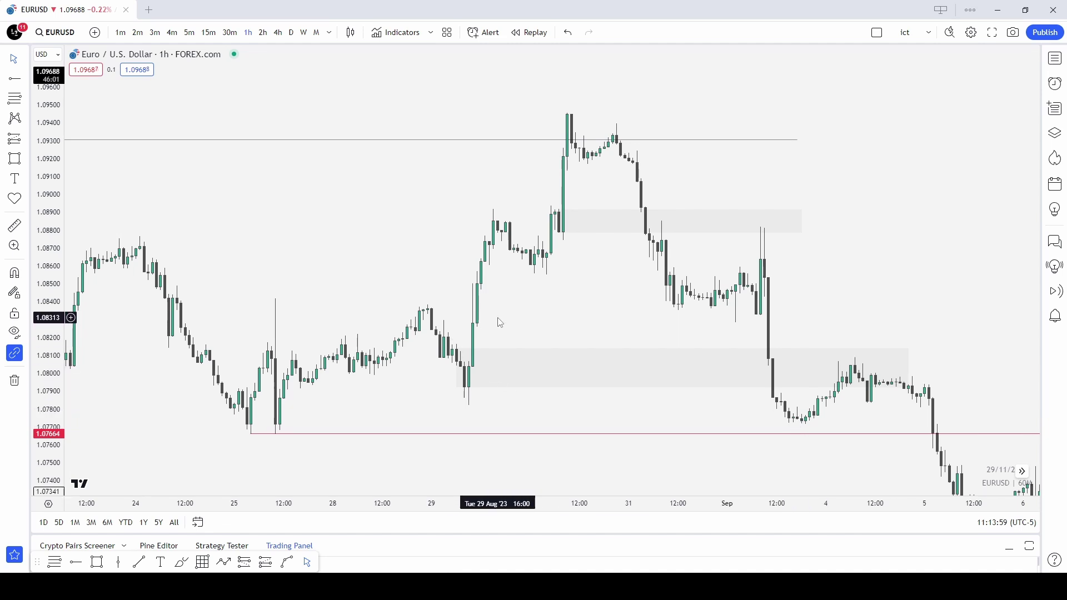
Step: Scroll up on the chart to adjust the price view
scroll(503, 321, "up", 1)
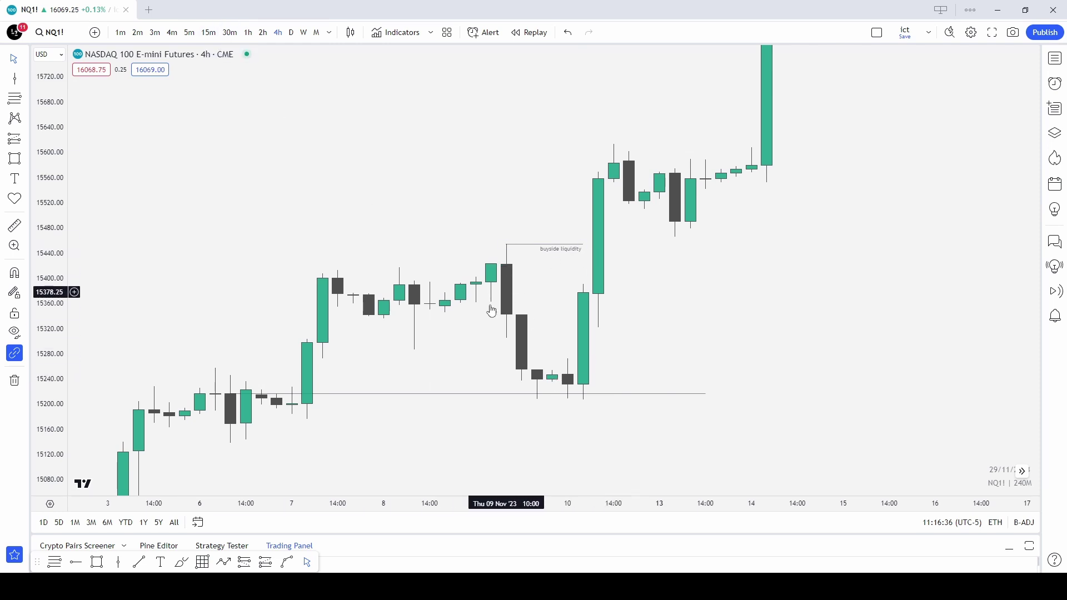
Step: Switch the NQ1 chart to 15-minute candles, keeping the 15455 buyside and 15215 low lines
left_click(507, 247)
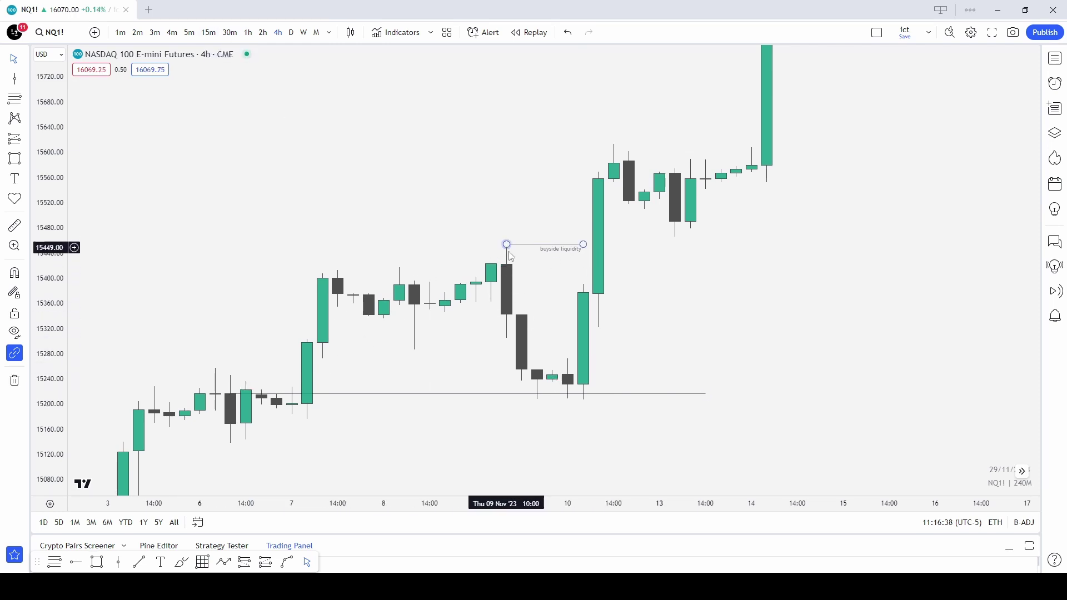
left_click(564, 402)
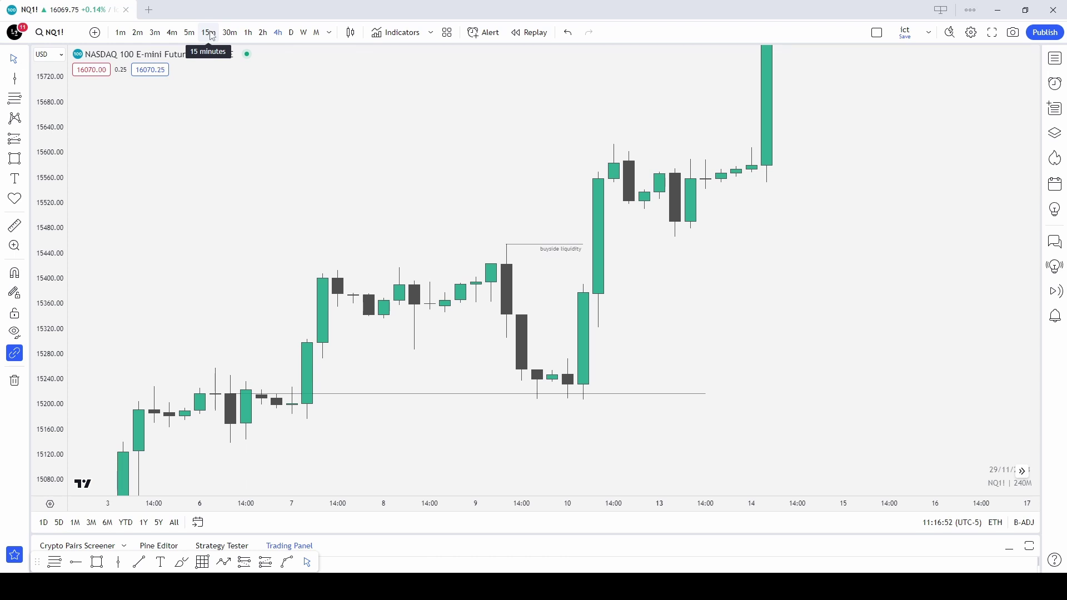
left_click(209, 33)
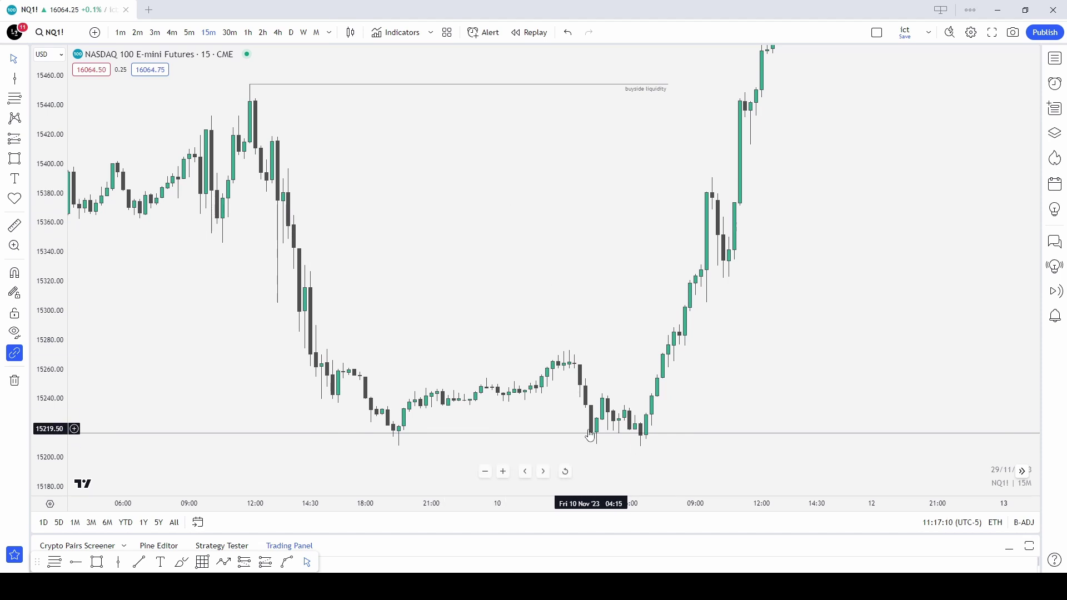
left_click(140, 568)
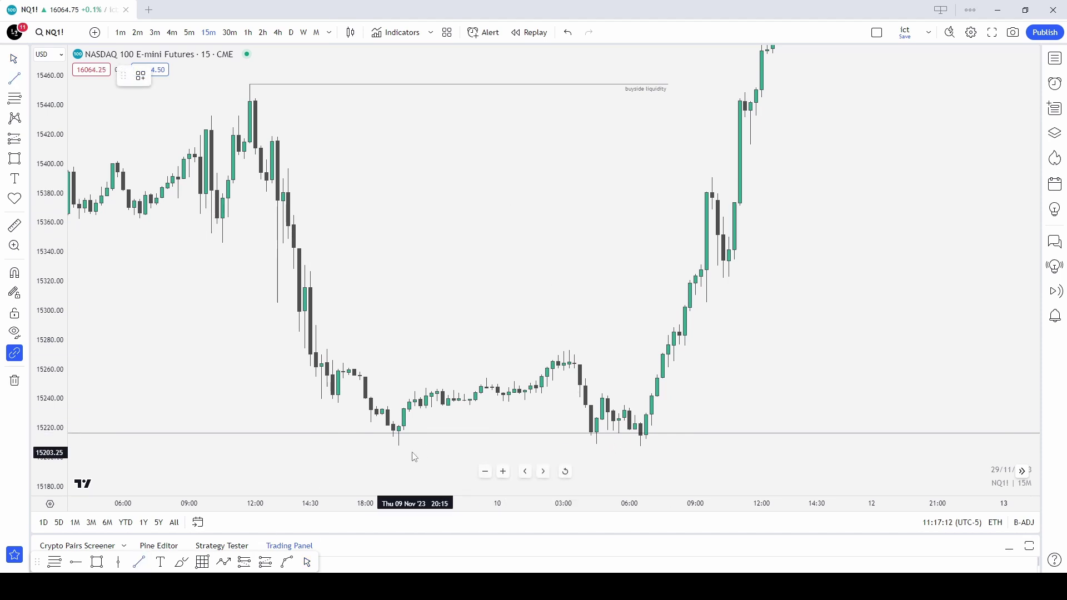
left_click(398, 445)
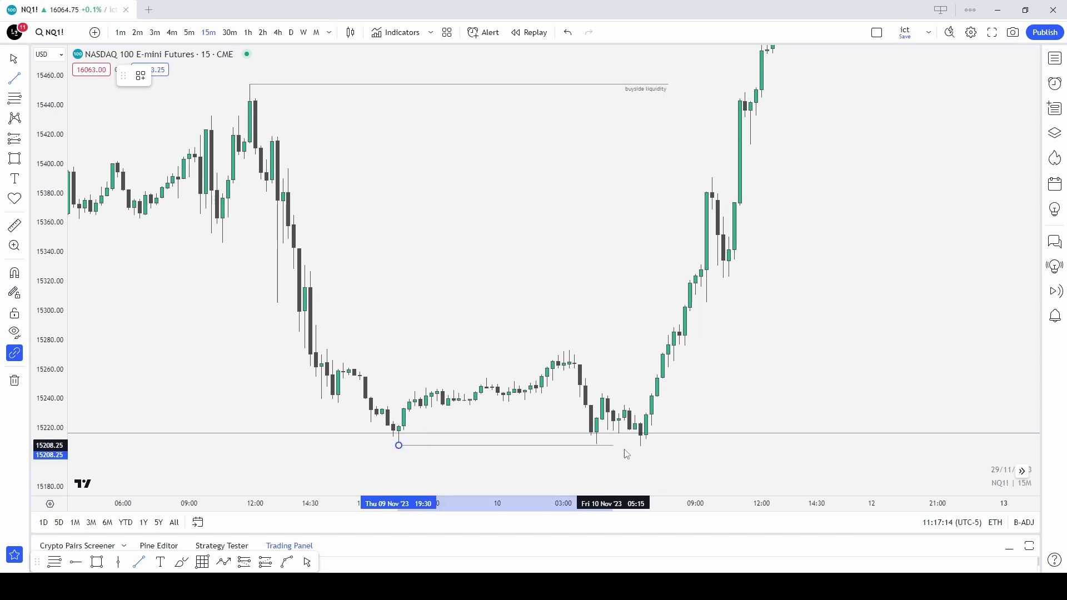
left_click(656, 445)
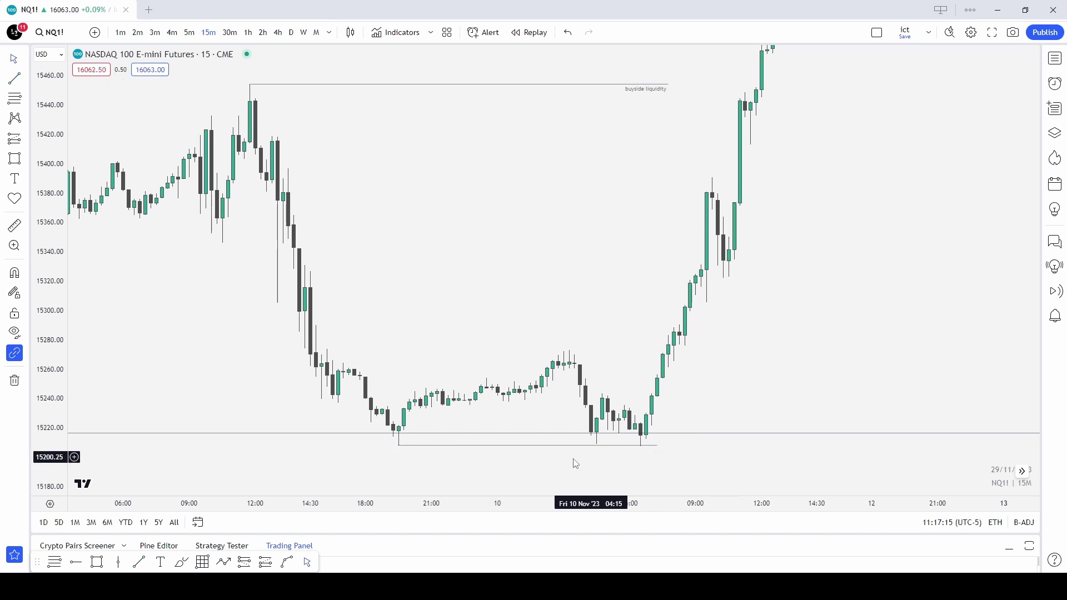
left_click(631, 447)
key("Delete")
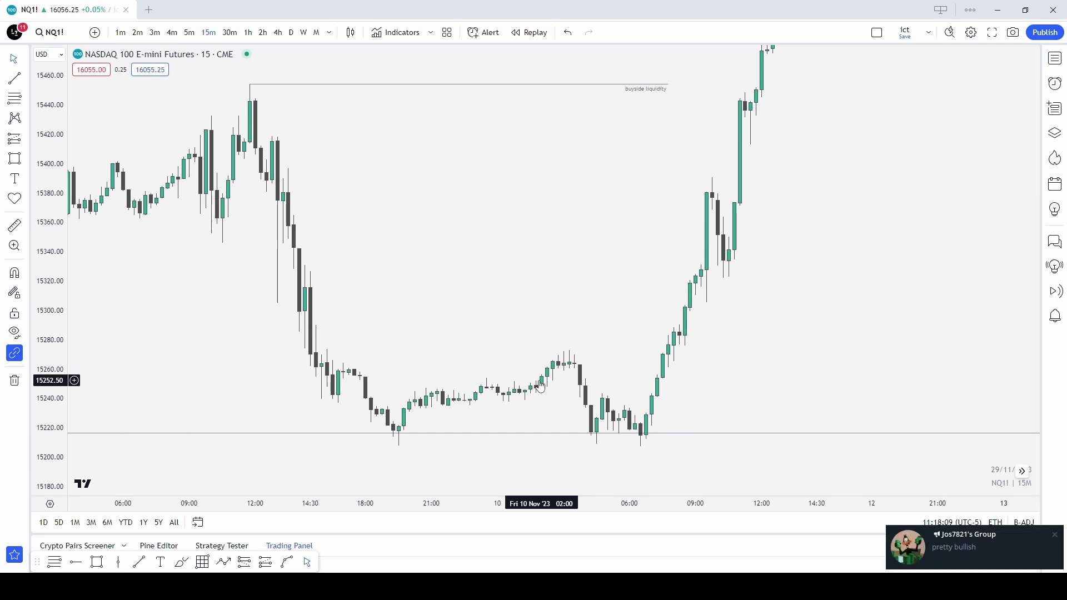
Step: Shade the 15245–15265 gap zone before Friday morning's drop with a rectangle
left_click(1054, 536)
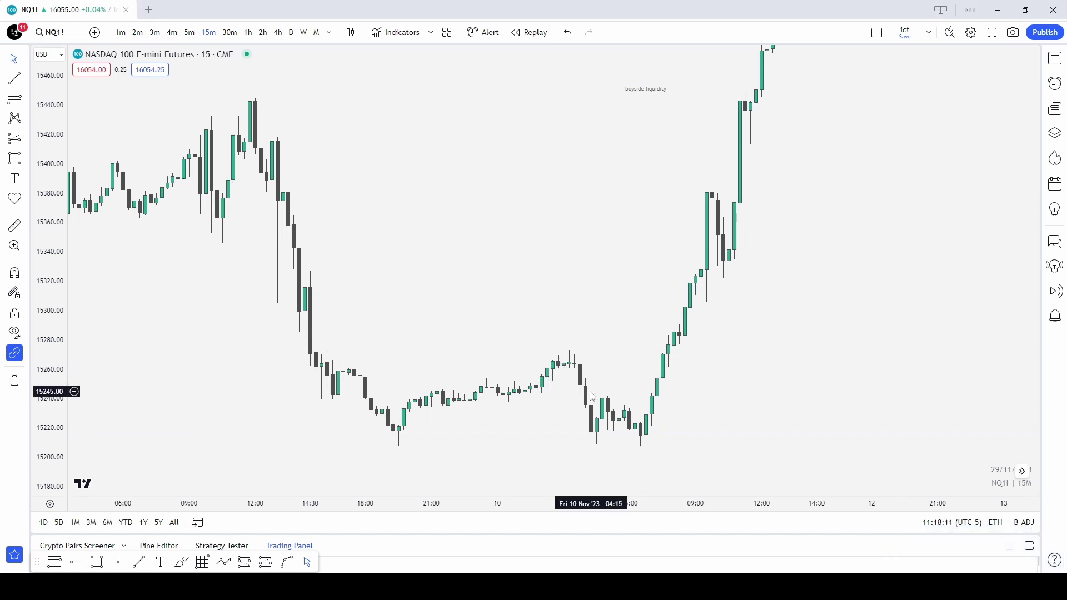
left_click(534, 395)
mouse_move(541, 392)
left_mouse_down()
mouse_move(733, 360)
mouse_move(701, 376)
left_mouse_up()
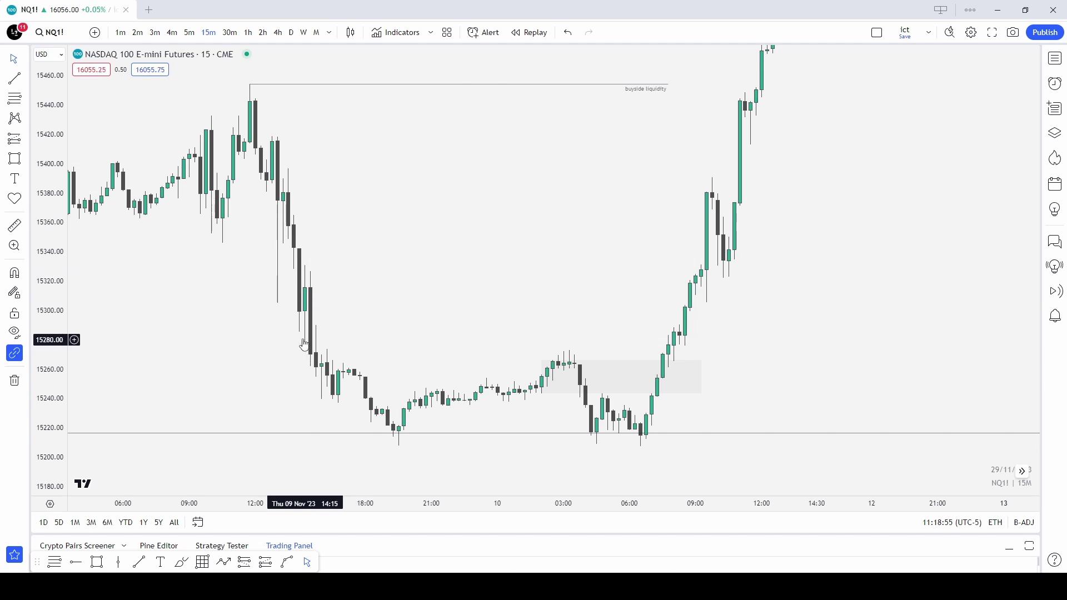
Step: Draw a rectangle over 15300–15316 from Thursday 14:15 to Friday's rally
left_click(96, 562)
left_click(306, 290)
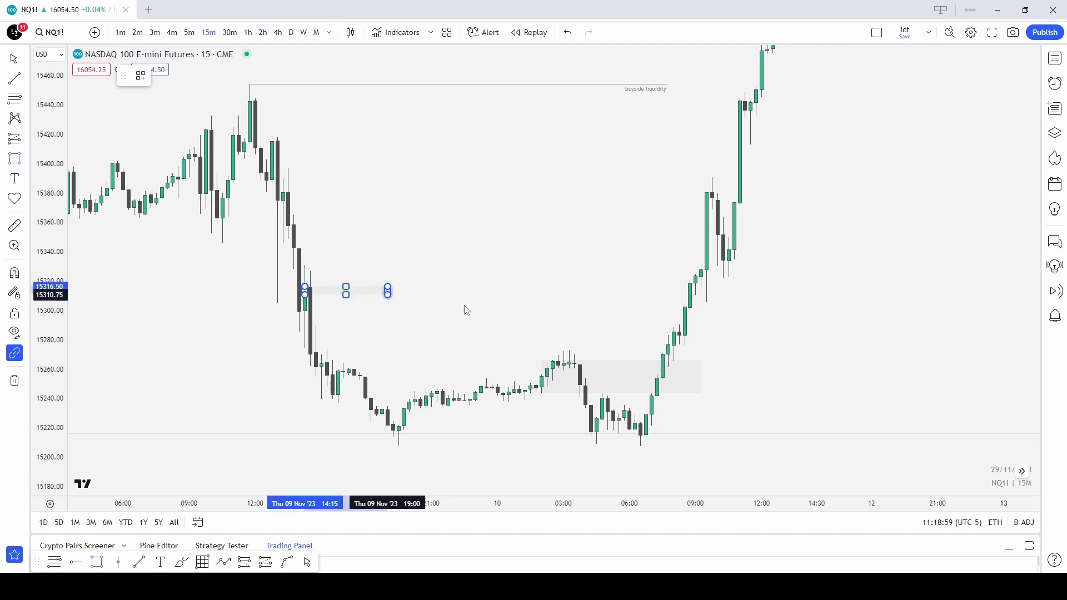
left_click(745, 312)
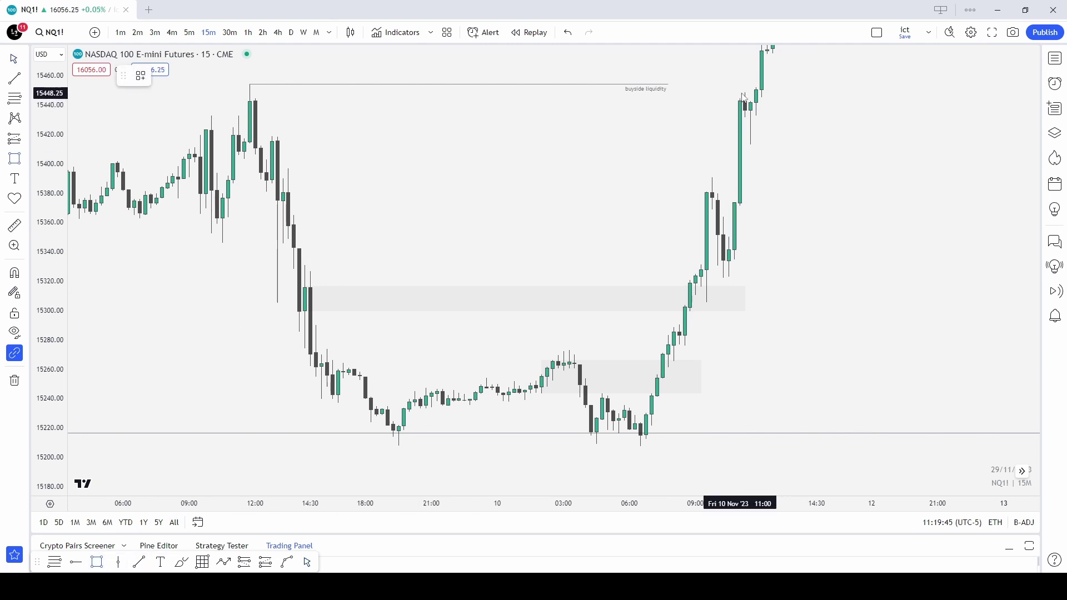
Step: Draw a 15385–15420 rectangle from Thursday 12:45 to Friday 15:15, then reselect it
mouse_move(273, 136)
left_mouse_down()
mouse_move(839, 209)
mouse_move(827, 183)
left_mouse_up()
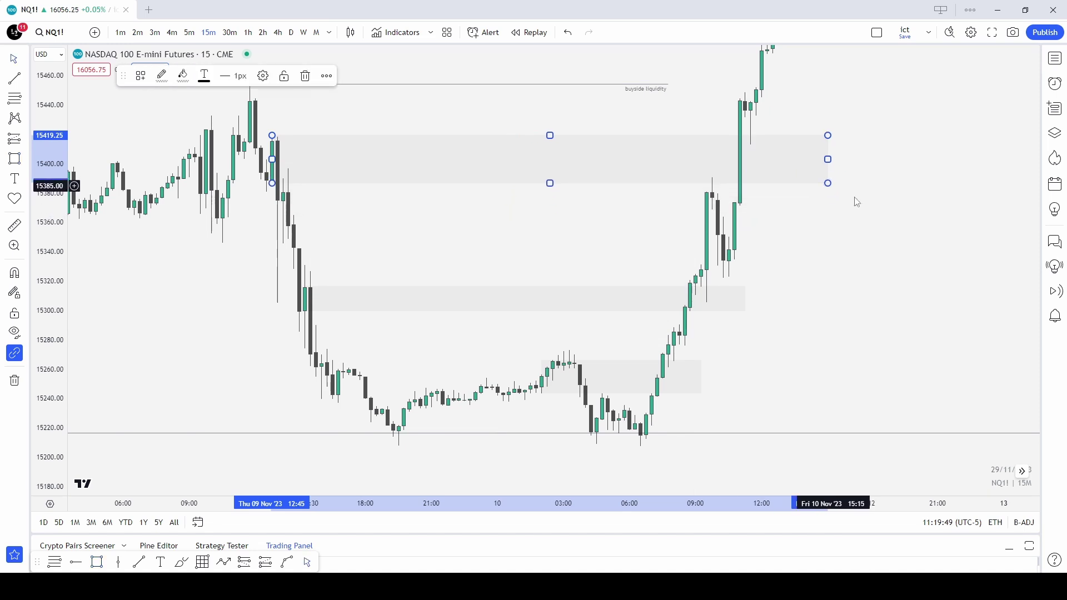
left_click(855, 201)
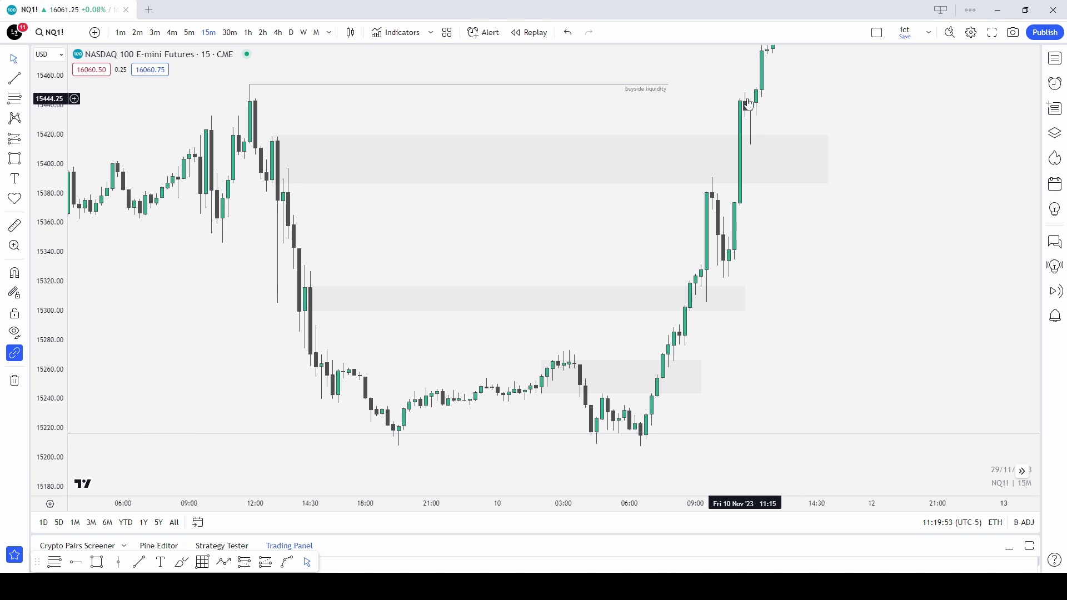
left_click(269, 168)
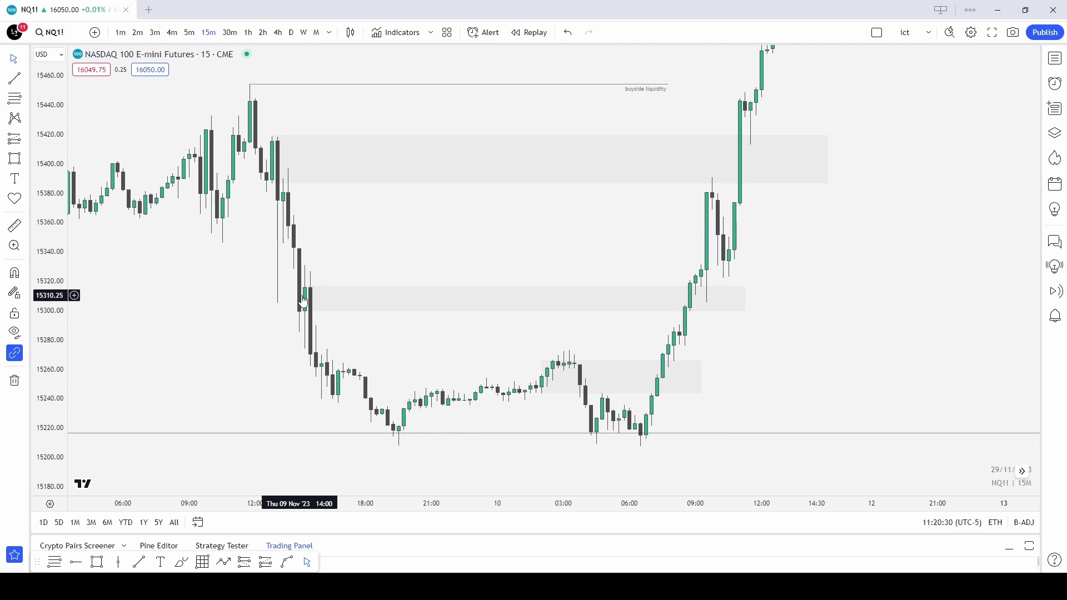
scroll(438, 369, "down", 2)
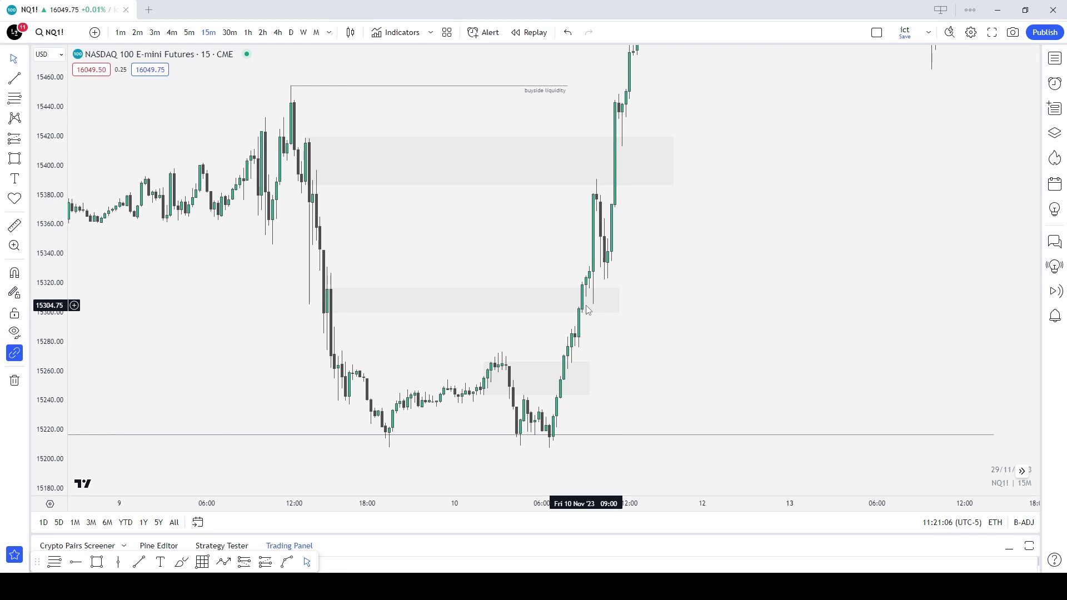
scroll(588, 310, "up", 2)
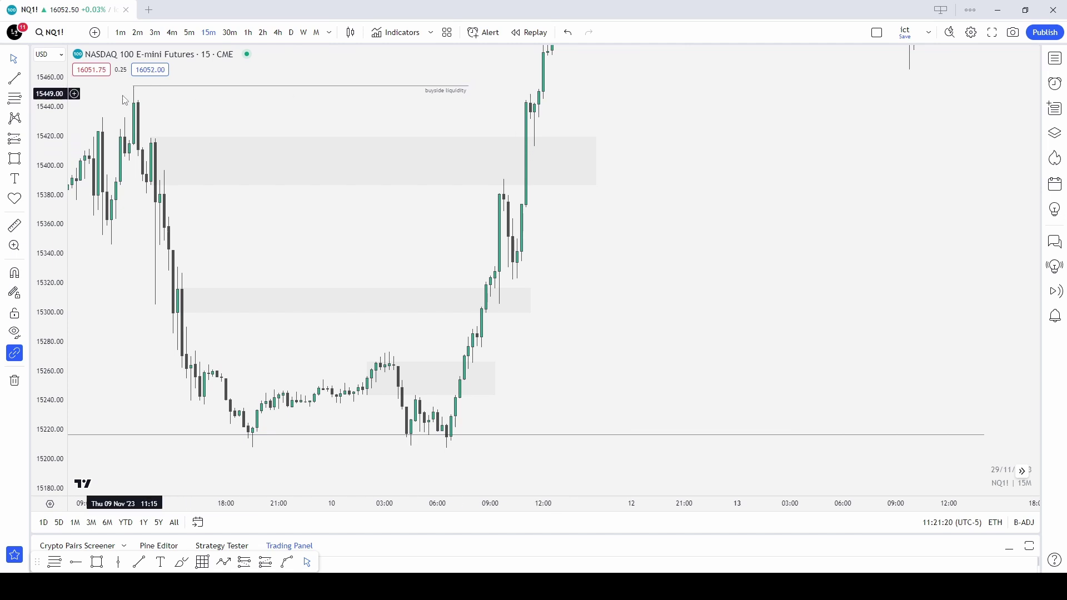
scroll(155, 94, "down", 2)
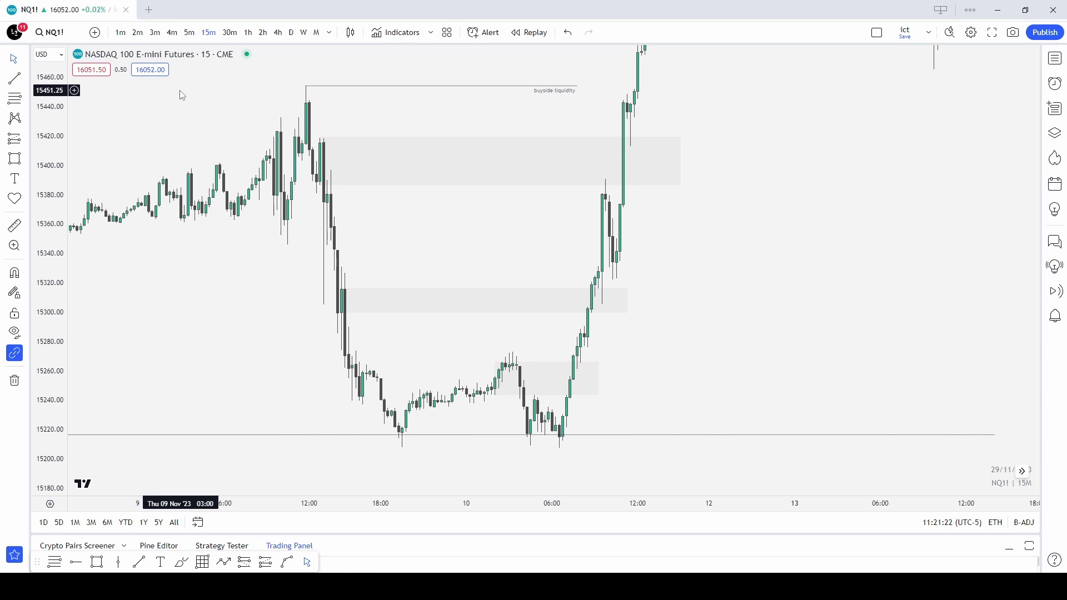